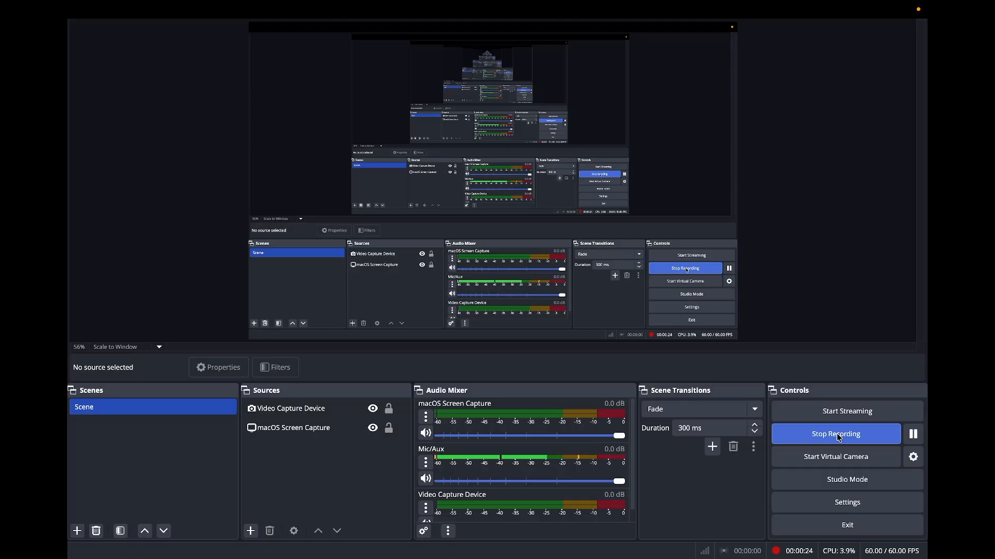
Step: With OBS still recording, switch to the Chrome desktop showing the testing65 activation email
key(ctrl+Right)
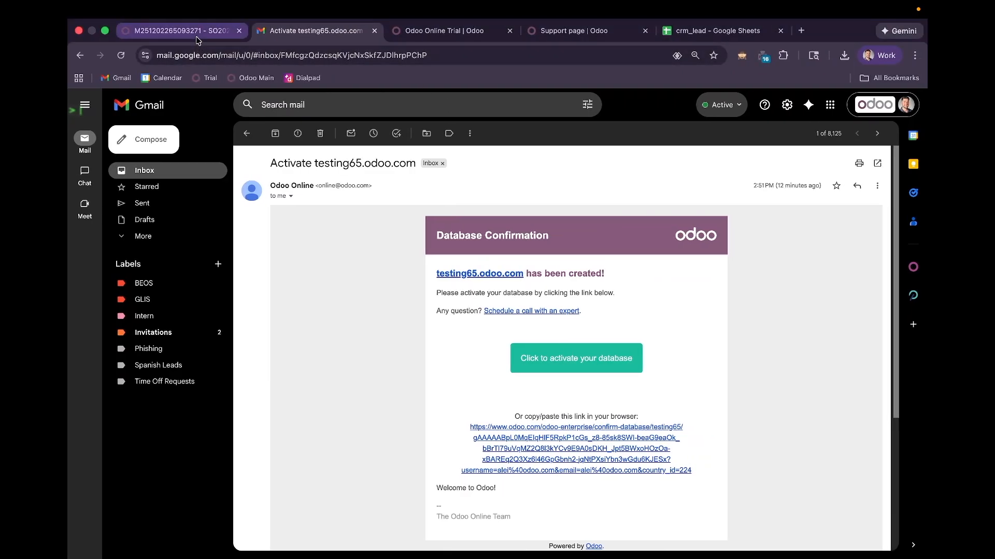
Step: Bring up the 'Odoo Online Trial | Odoo' tab with the 'Choose your Apps' page
click(443, 31)
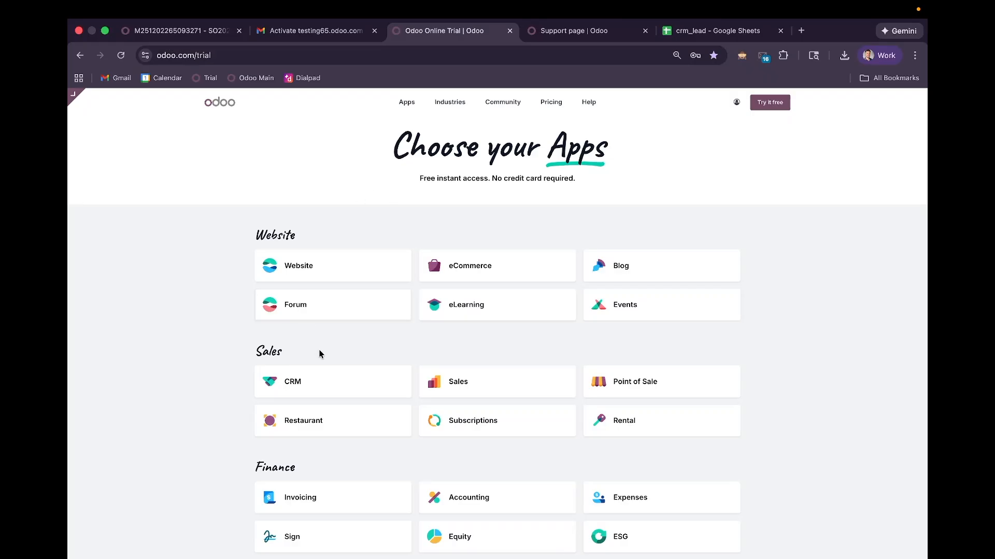
Step: Pick CRM, Sales, Subscriptions, Invoicing and Accounting, and start a trial for company 'testing'
click(324, 376)
click(419, 373)
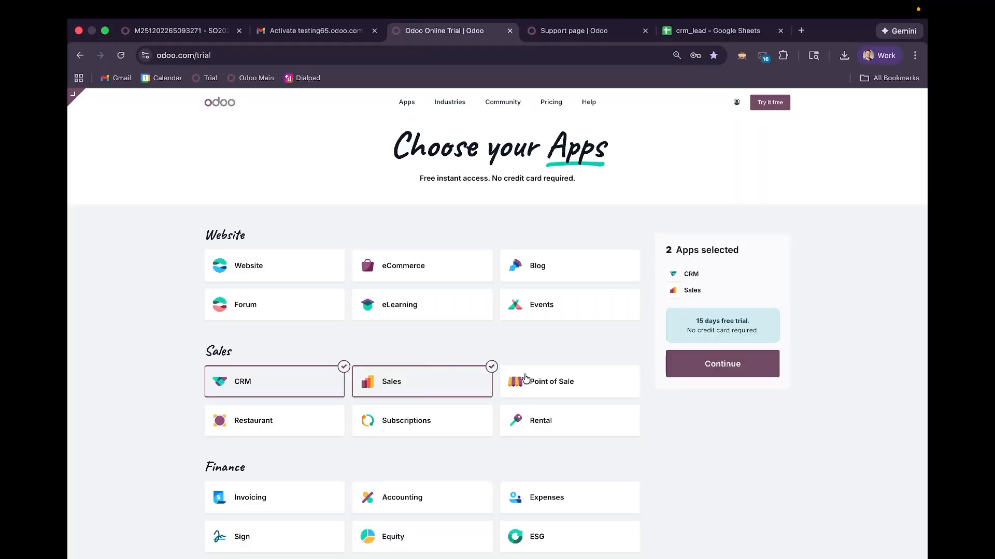
click(422, 428)
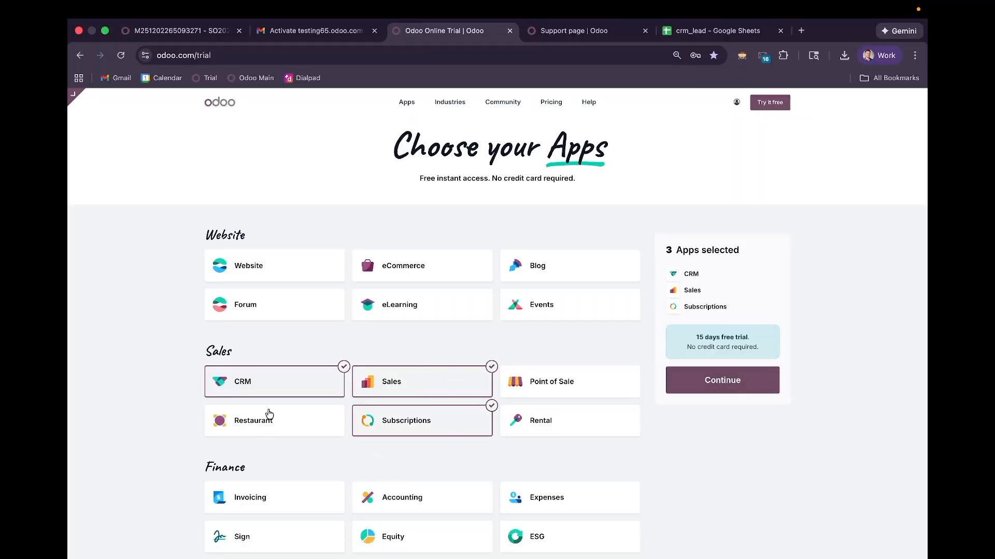
click(262, 499)
click(397, 498)
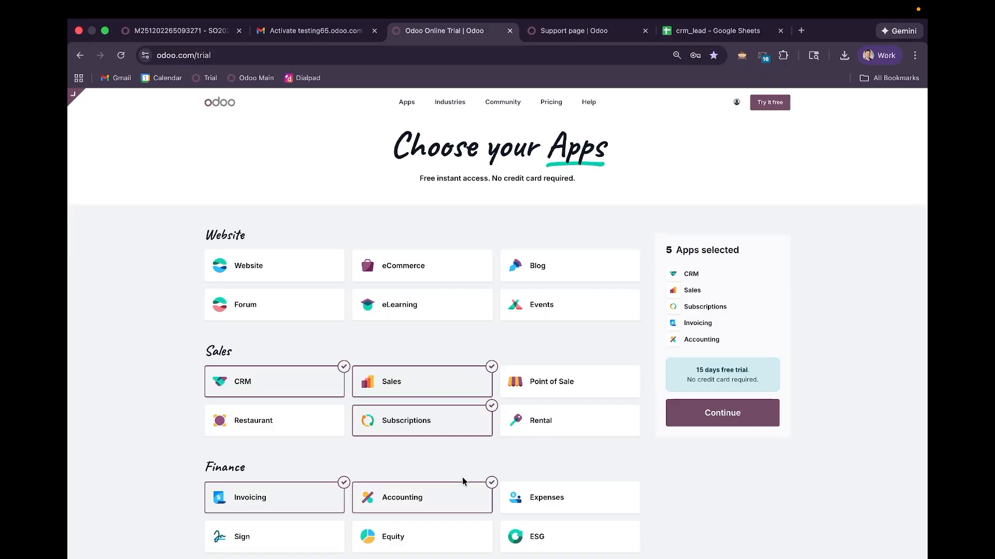
click(723, 413)
text(t)
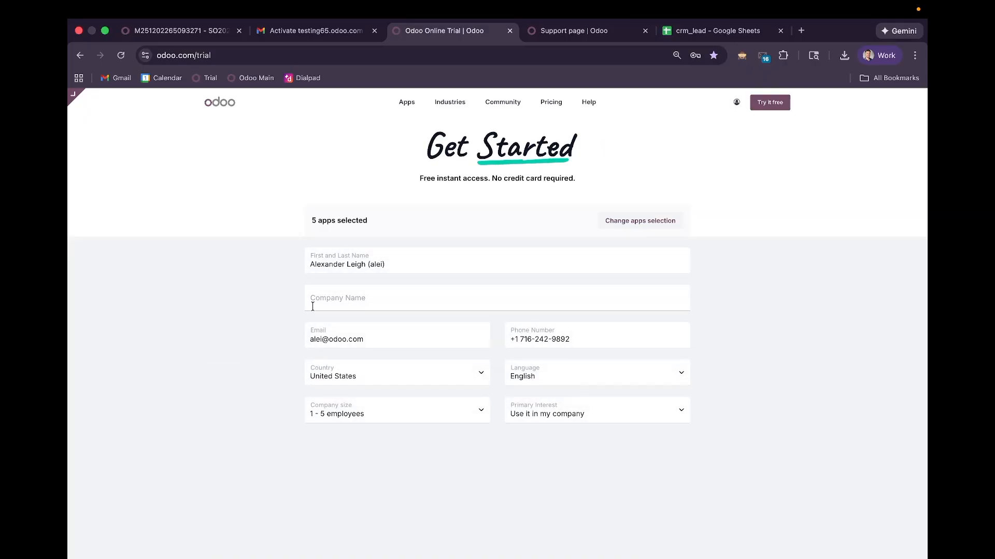
text(e)
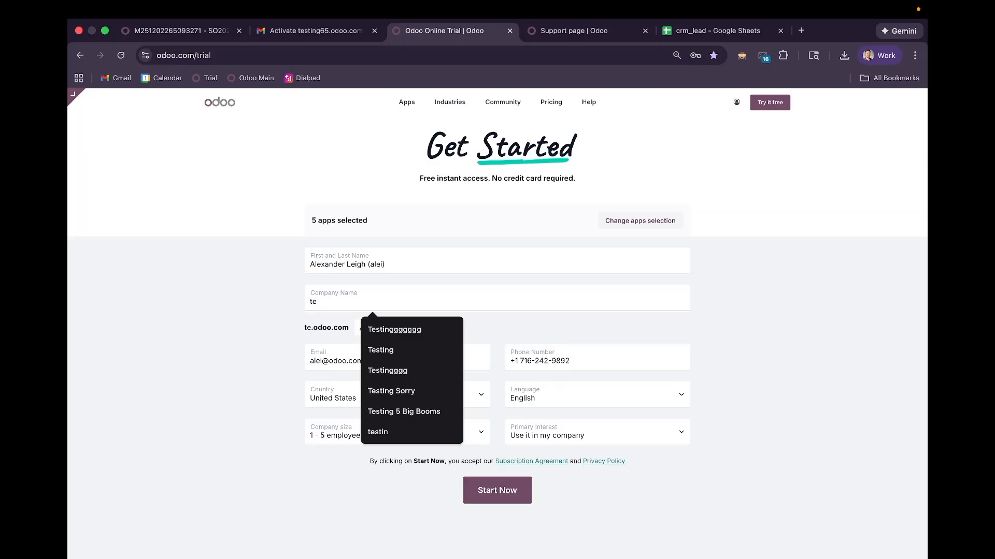
text(sting)
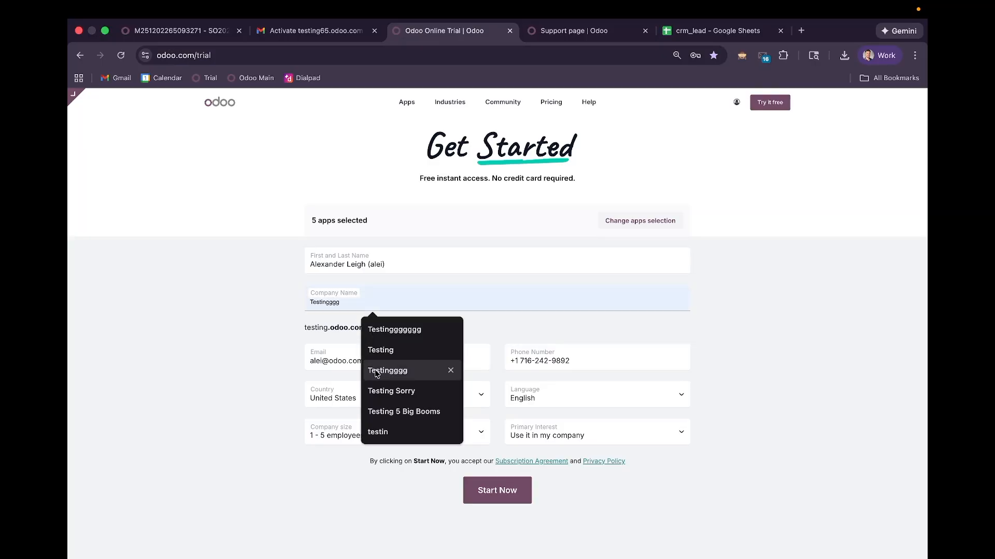
click(488, 496)
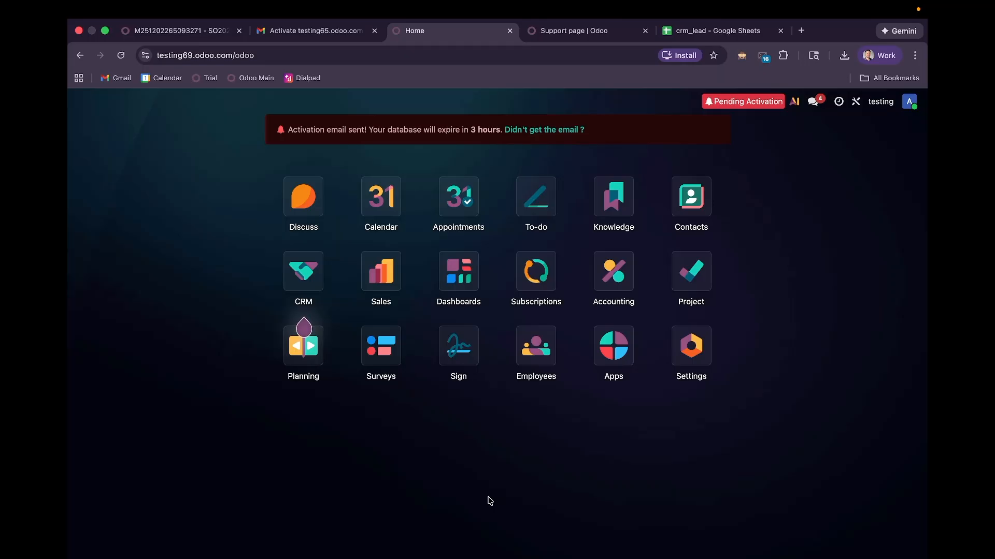
Step: Activate testing69 via the 'Activate testing69.odoo.com' email link and return to the Odoo home
click(310, 30)
click(149, 172)
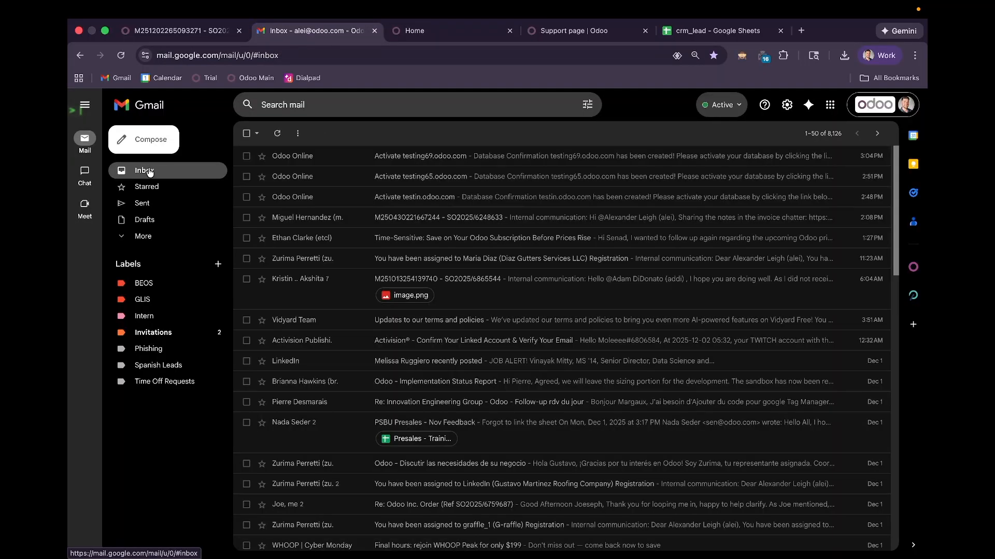
click(351, 156)
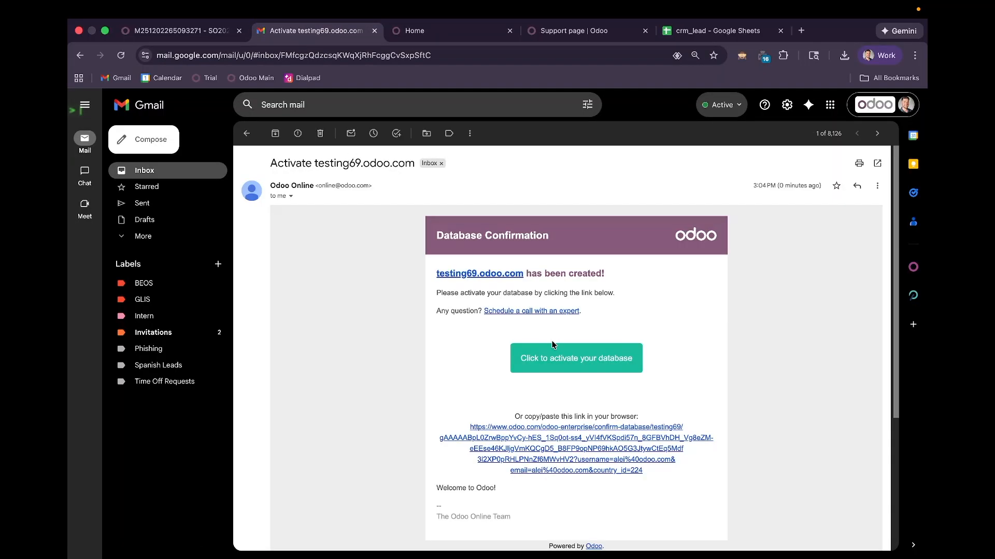
click(555, 352)
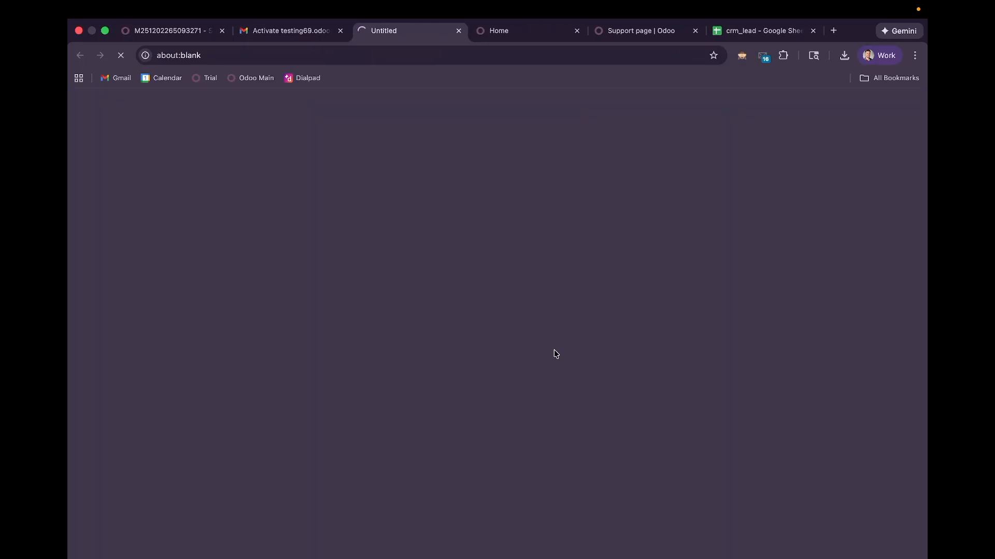
click(506, 29)
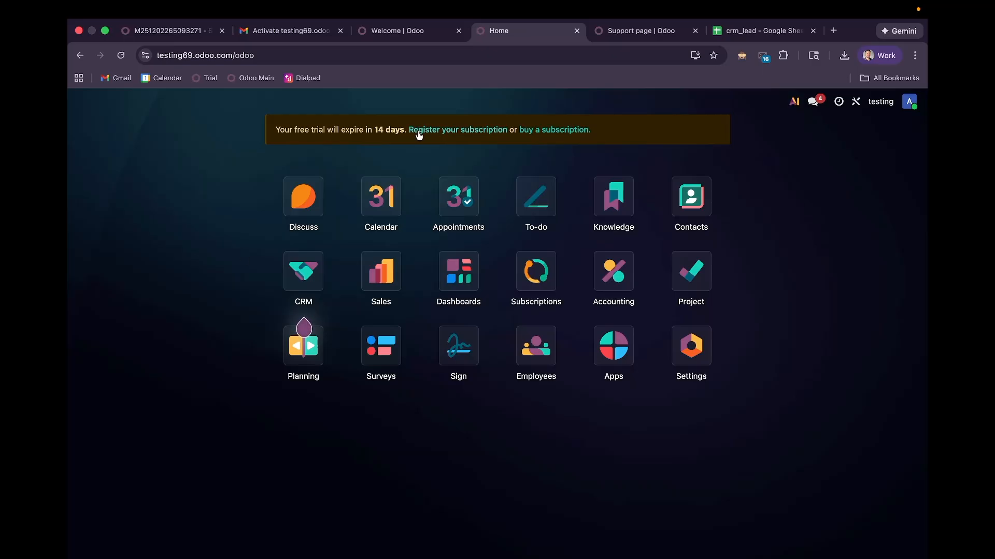
click(454, 35)
Step: Close the Welcome tab, start subscription registration, and view the sales order with the code
click(456, 32)
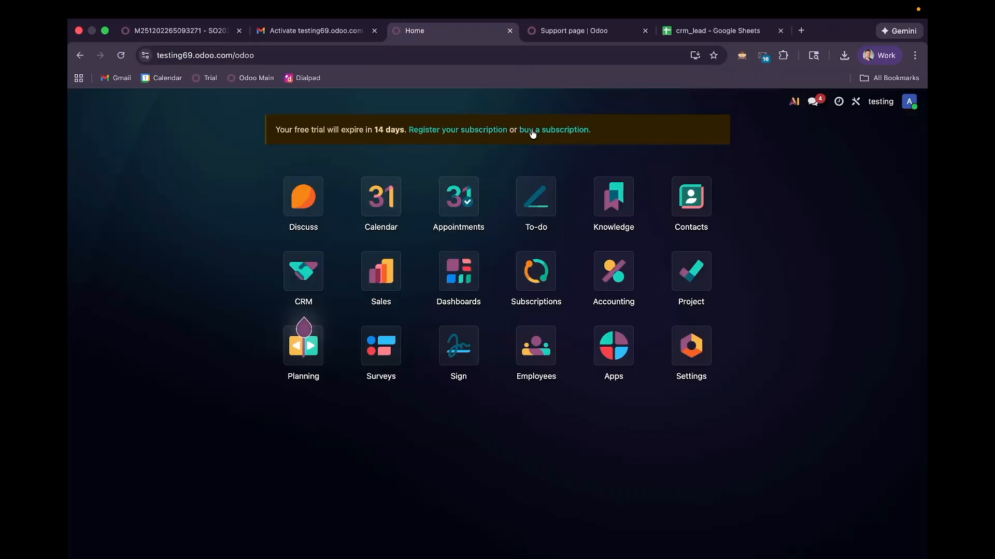
click(478, 134)
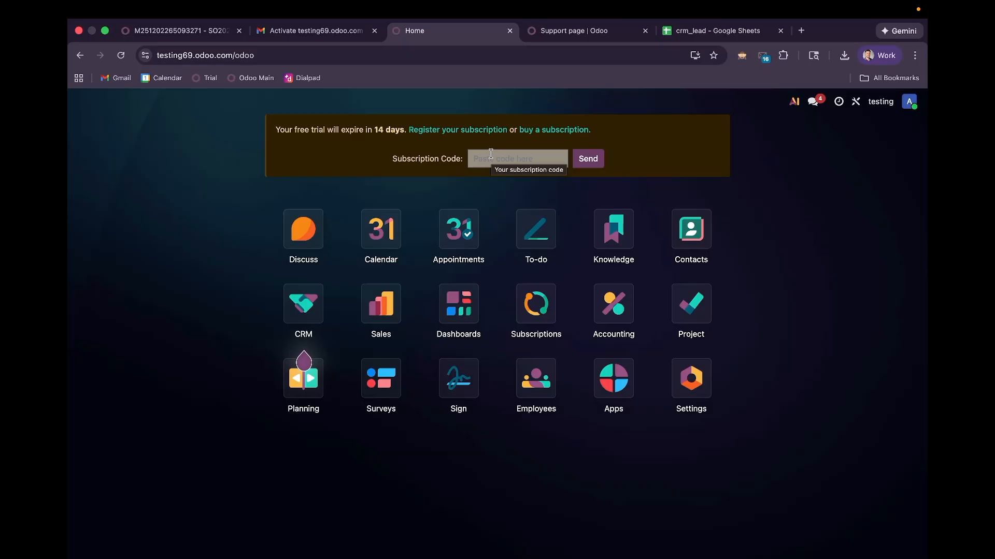
click(199, 34)
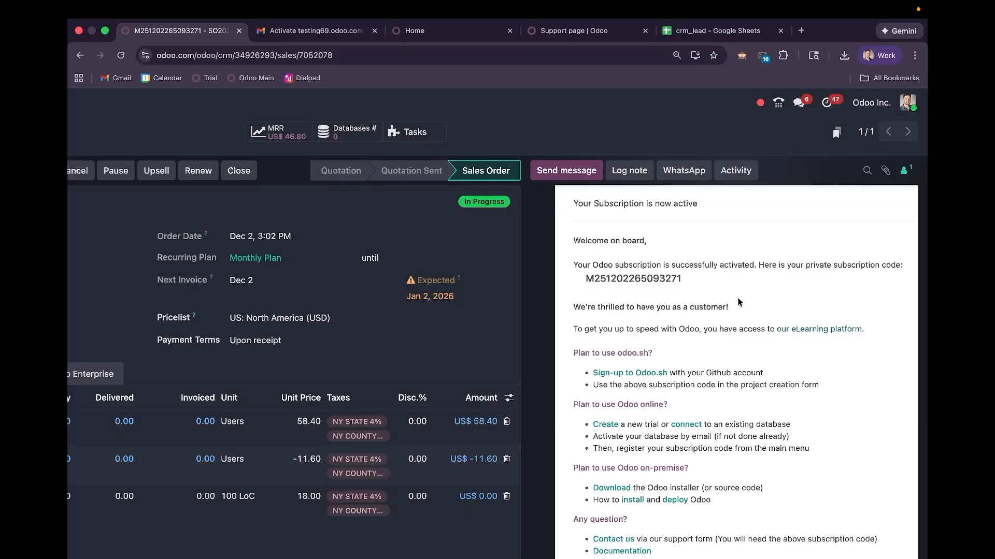
Step: Copy the private subscription code from the order's chatter and go back to the testing69 home
scroll(740, 303, up, 1)
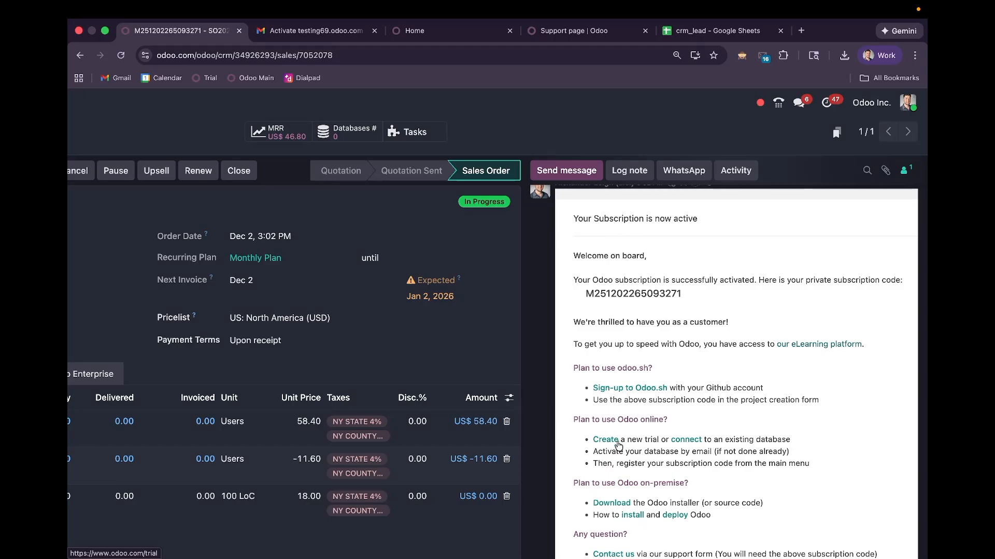
scroll(618, 446, down, 1)
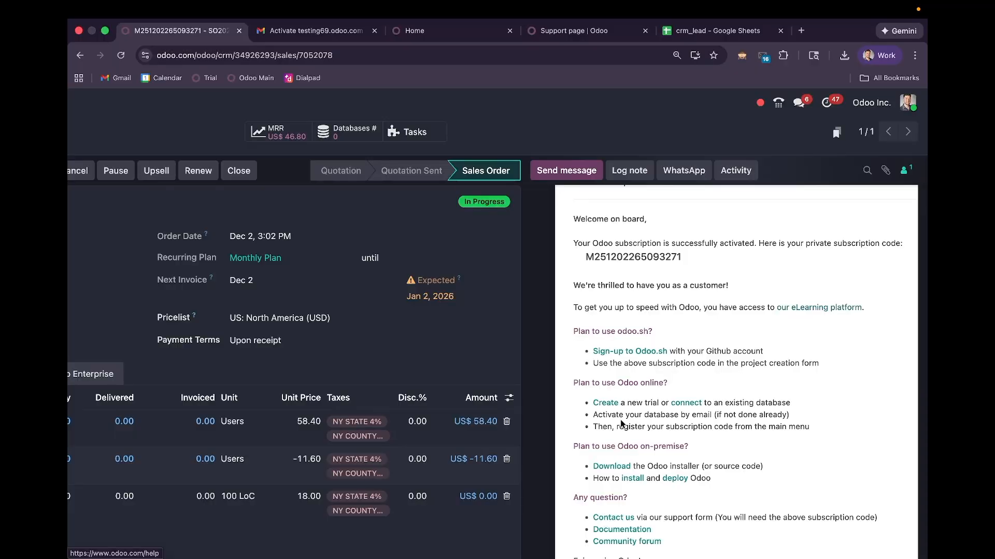
scroll(621, 424, up, 2)
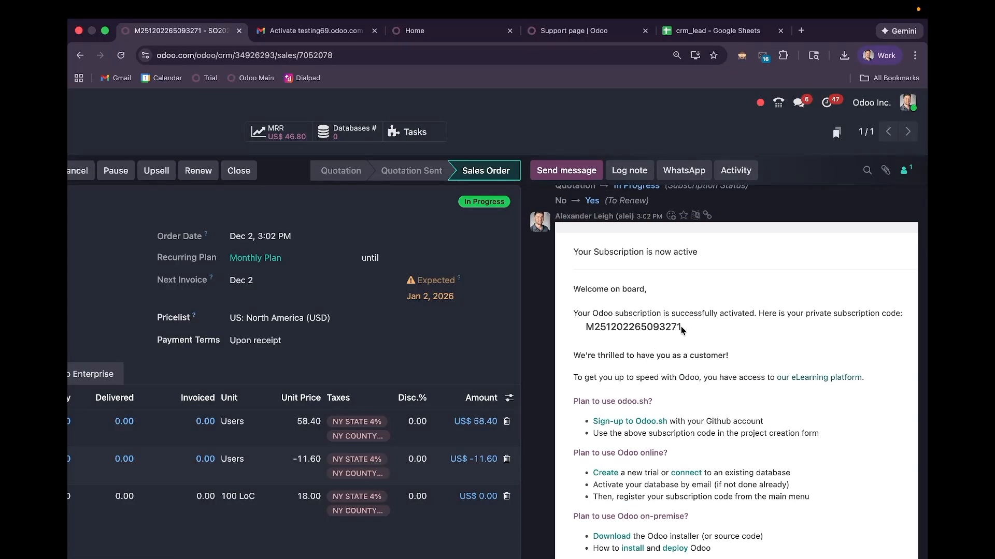
drag(681, 331, 571, 331)
key(super+c)
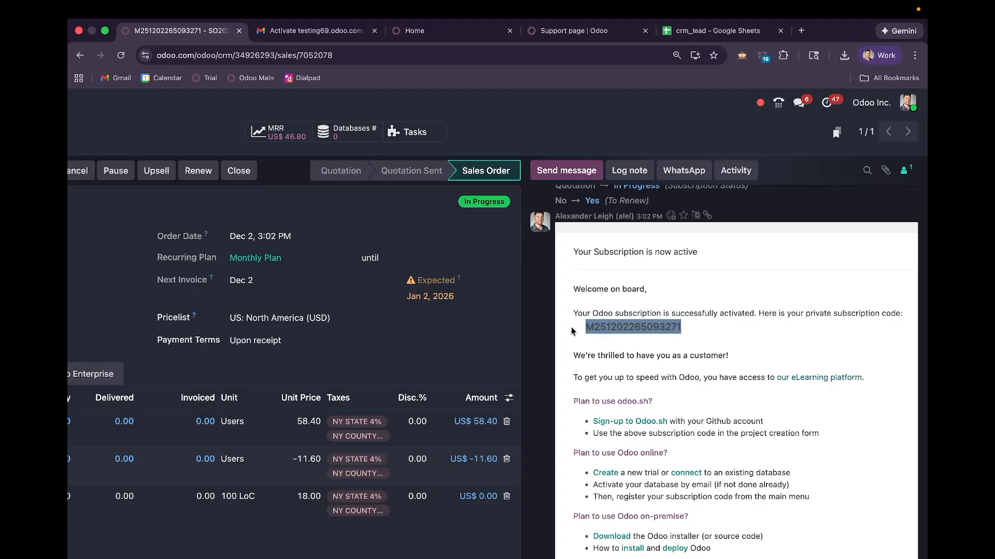
click(425, 30)
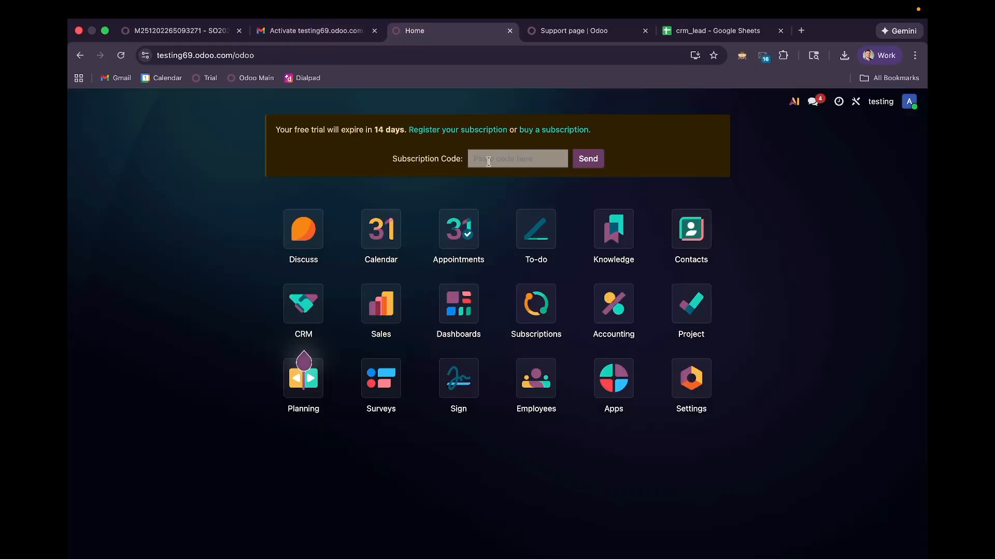
Step: Paste the copied subscription code into the Subscription Code field and send it
click(488, 162)
key(super+v)
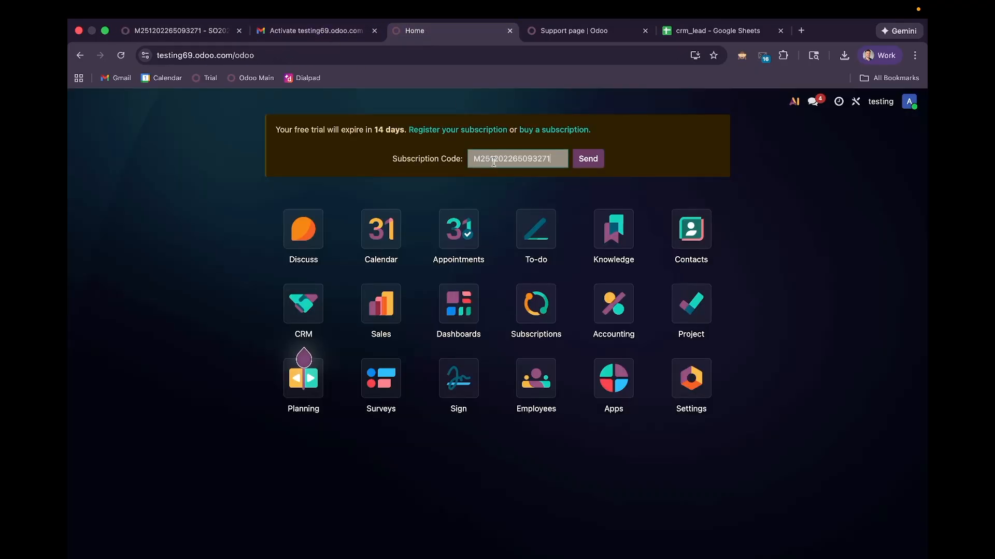
click(581, 161)
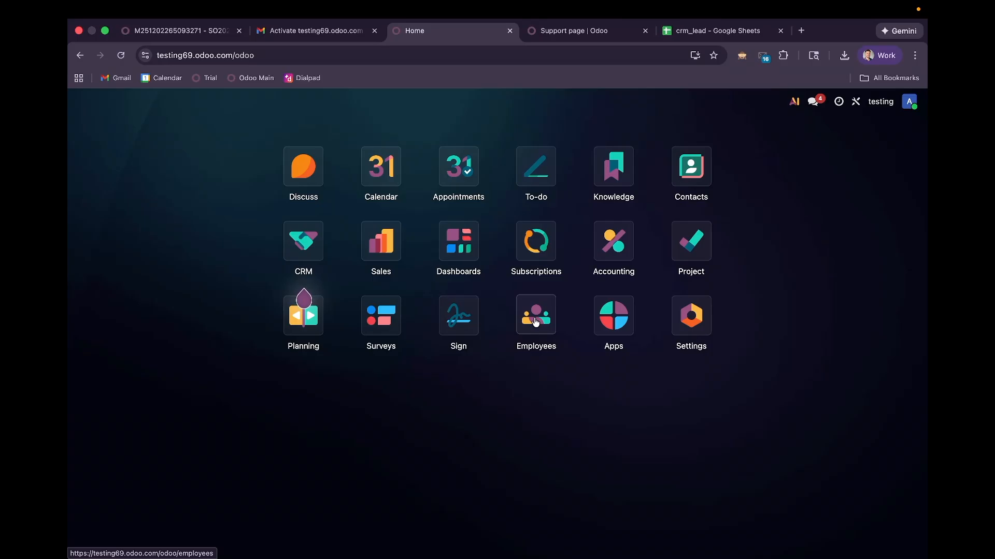
Step: Show the Users list under Settings > Users & Companies
click(690, 321)
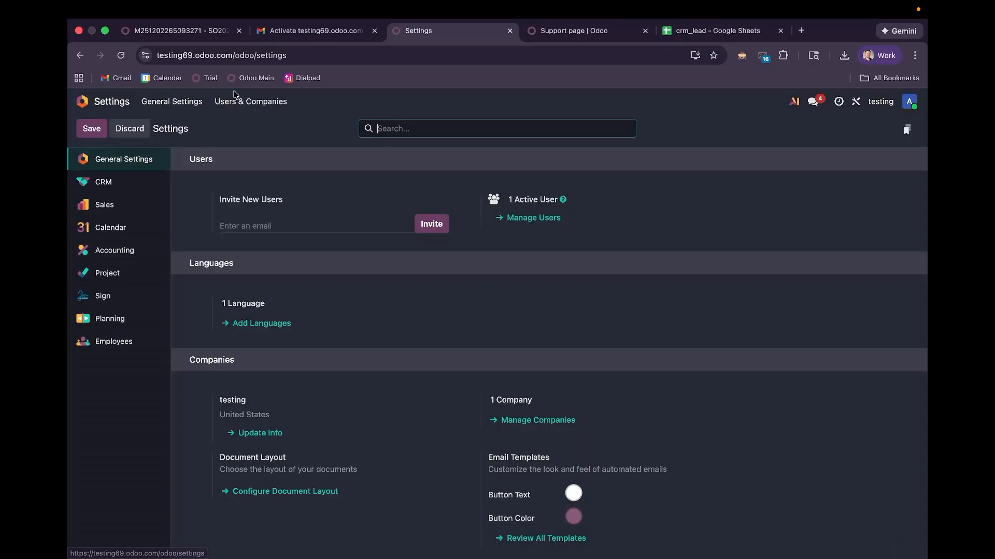
click(234, 103)
click(232, 124)
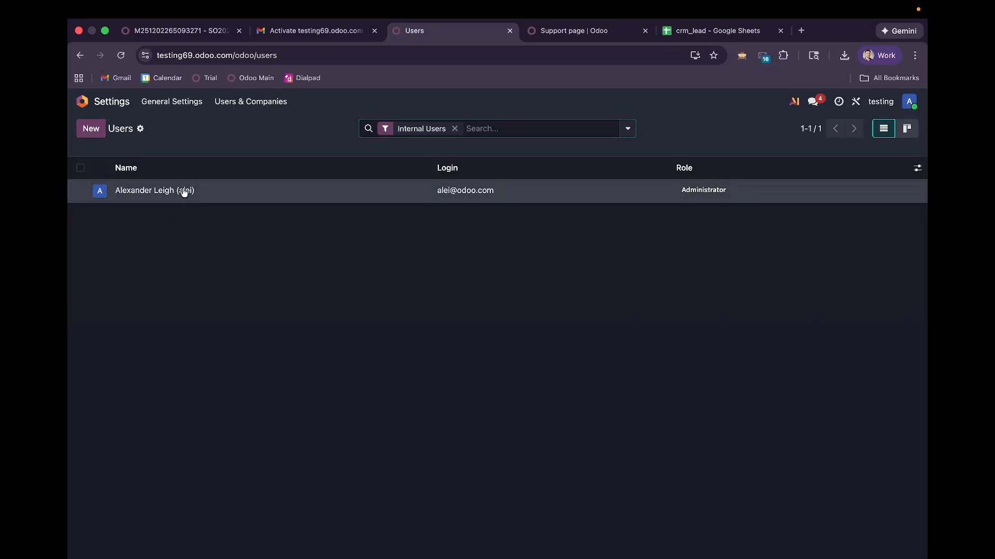
Step: Create a new user and enter their full name, correcting typos along the way
click(91, 130)
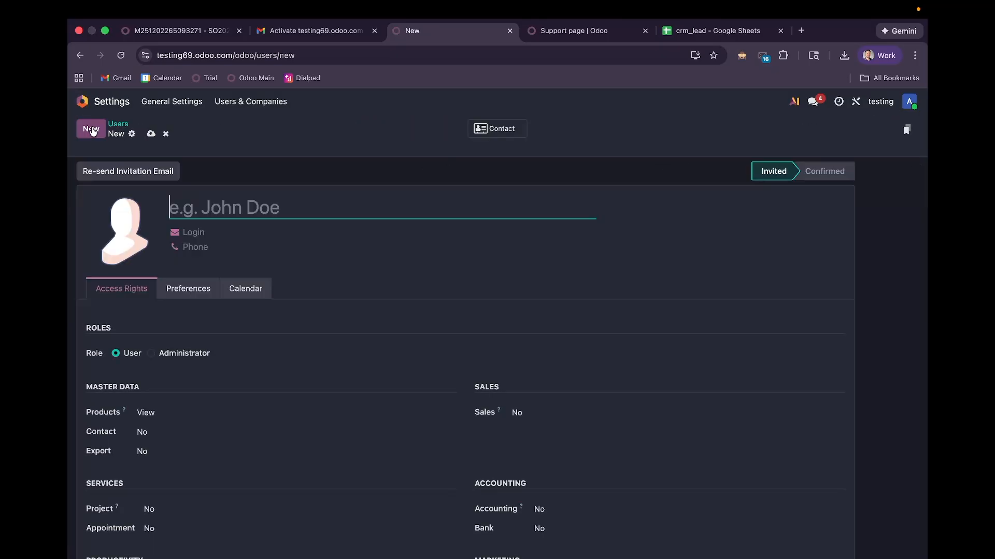
text(Jaho)
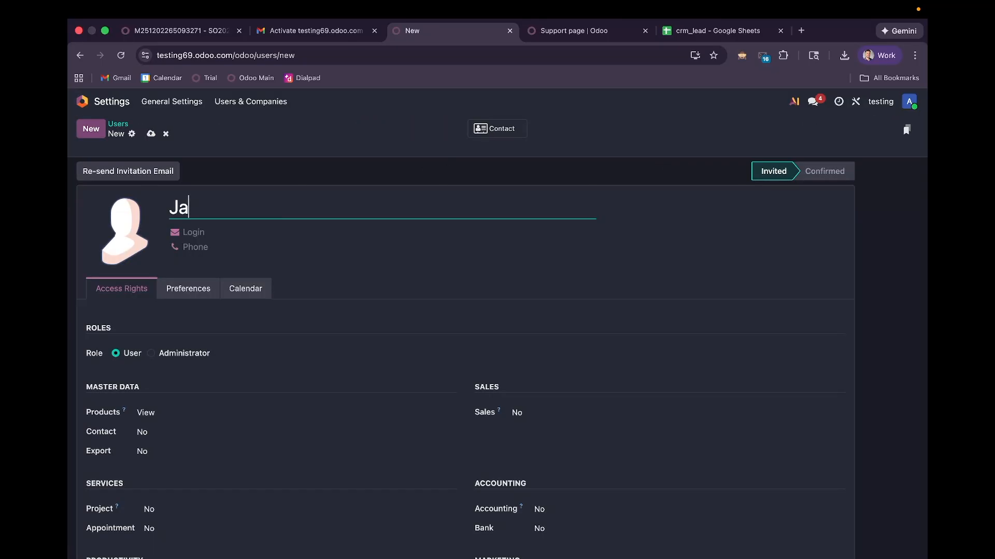
key(BackSpace)
text(n)
key(BackSpace)
key(BackSpace)
key(BackSpace)
key(BackSpace)
text(ohn John)
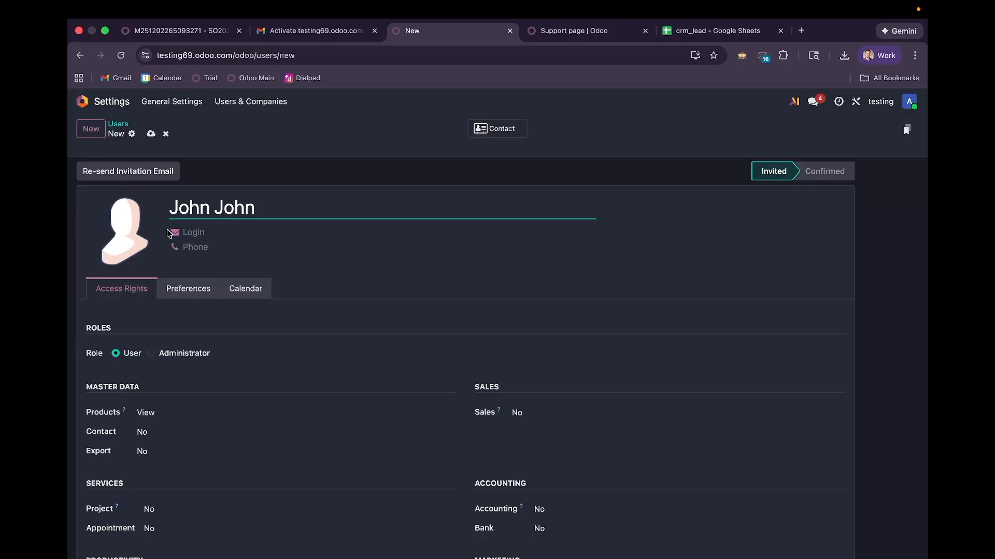
Step: Fill in the user's login e-mail and phone number, and set the role to Administrator
click(189, 228)
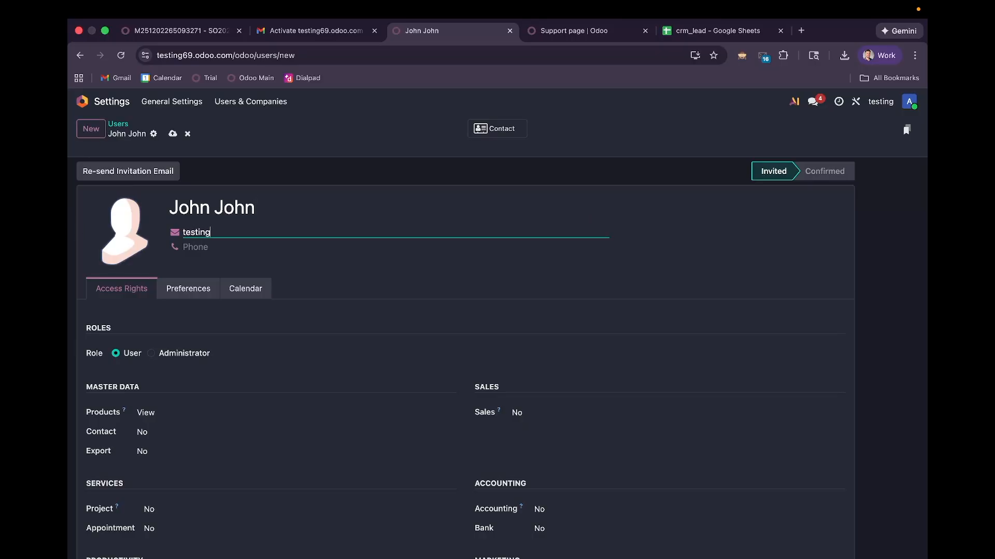
key(Tab)
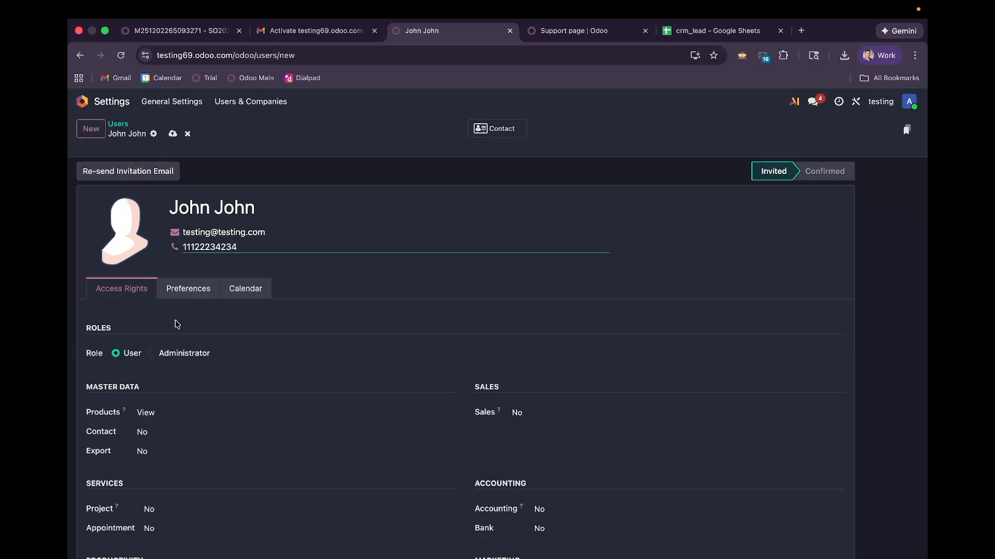
scroll(177, 324, down, 3)
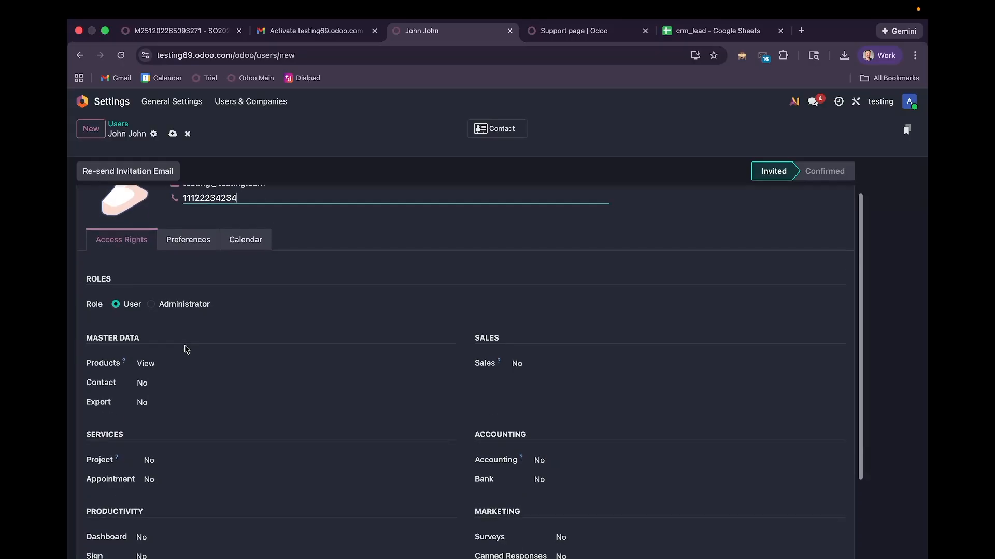
click(181, 287)
scroll(212, 281, down, 3)
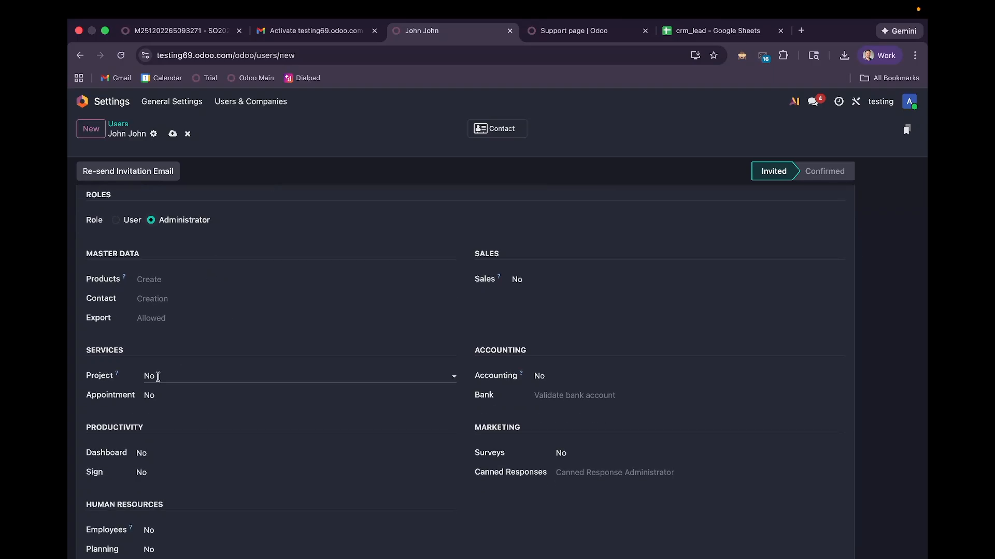
scroll(226, 264, up, 5)
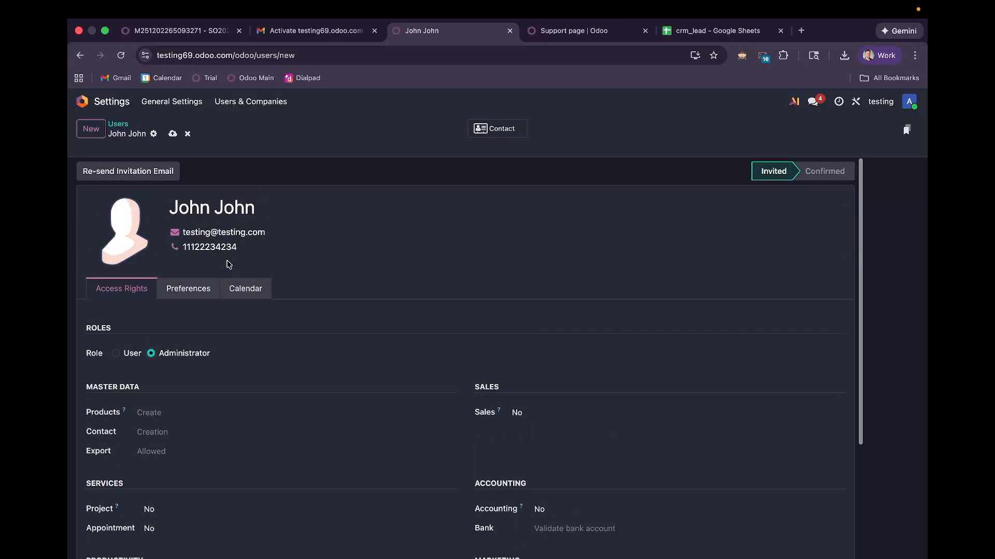
Step: Save the new administrator user and confirm the subscription increase in Users Invitations
click(172, 134)
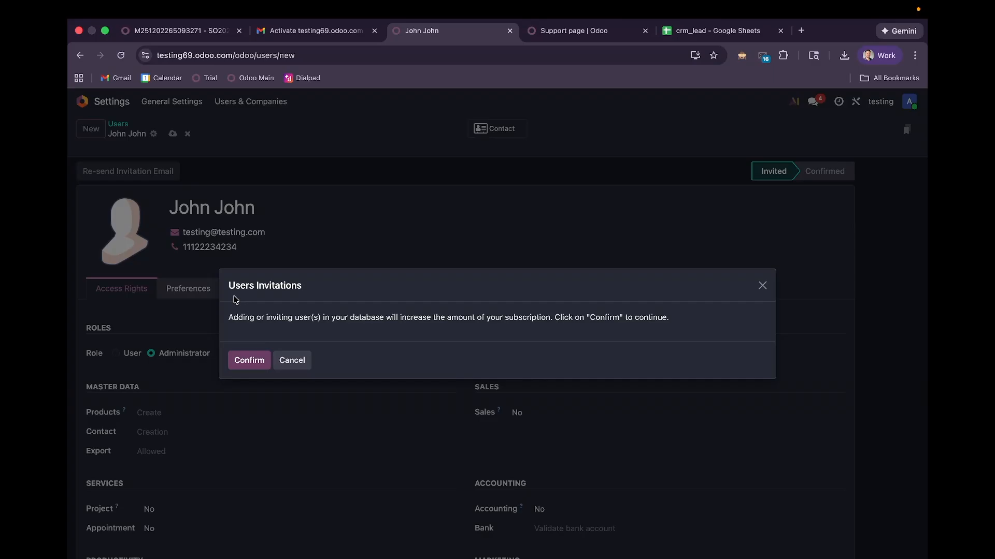
click(242, 361)
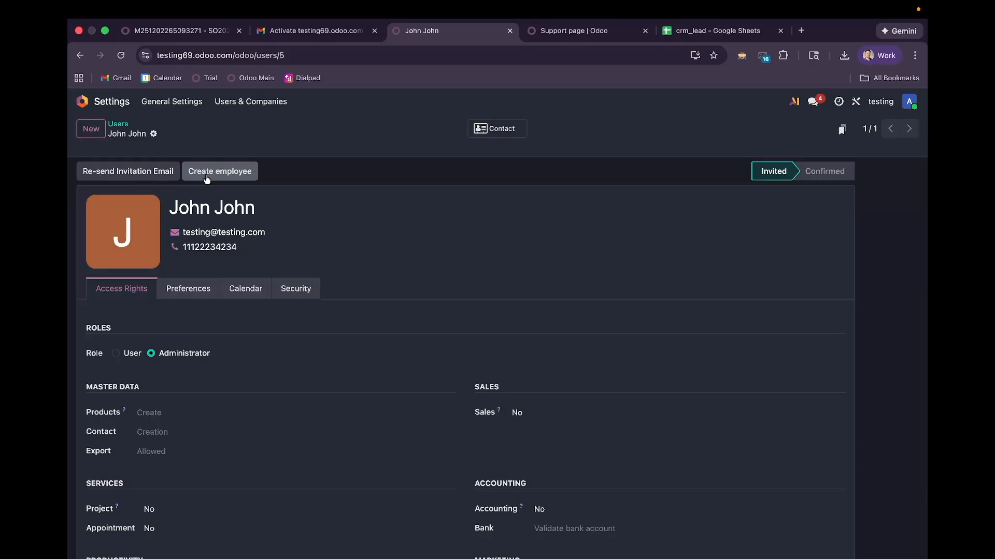
Step: Return from the user record to the testing69 home apps menu
click(82, 101)
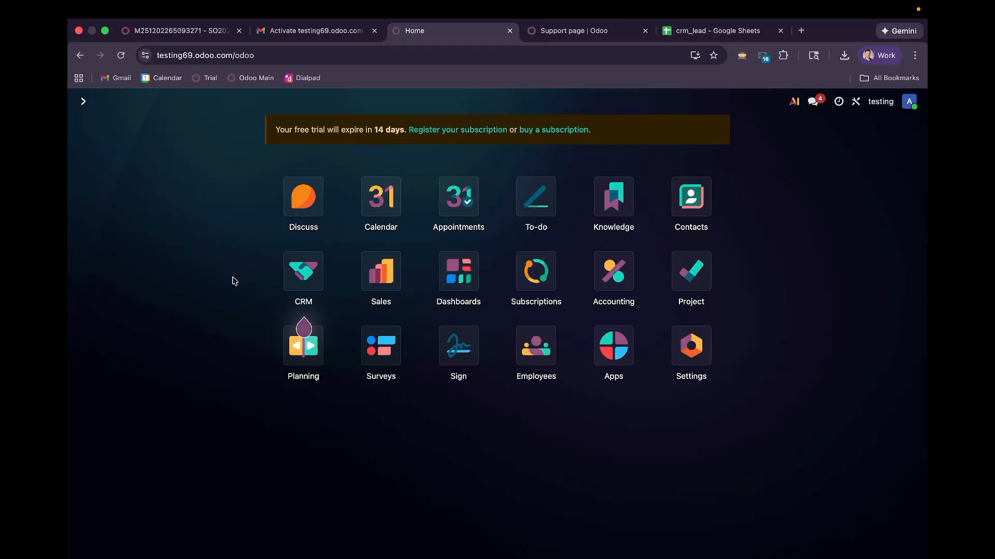
Step: From the CRM Pipeline's Import records page, download the Leads & Opportunities template crm_lead (1).xls
click(301, 274)
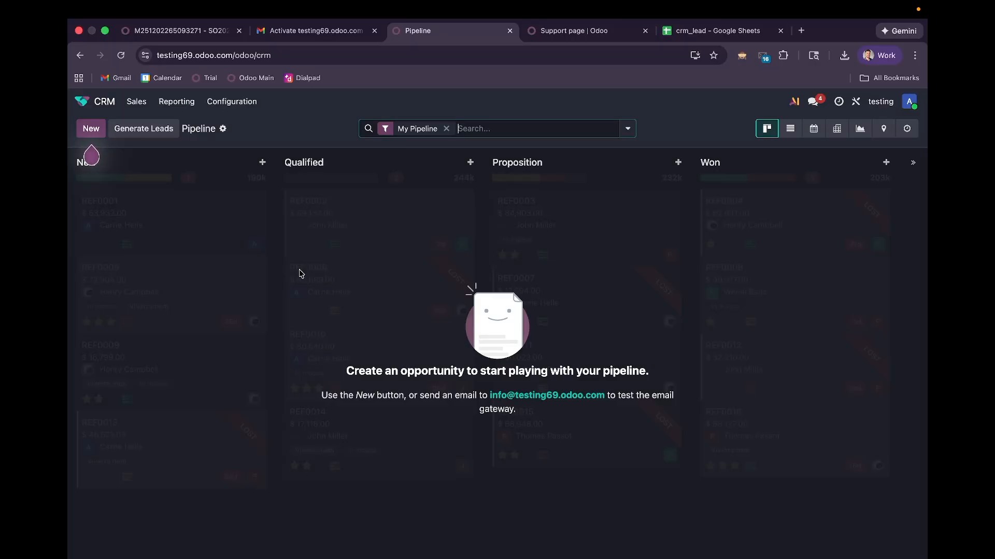
click(224, 130)
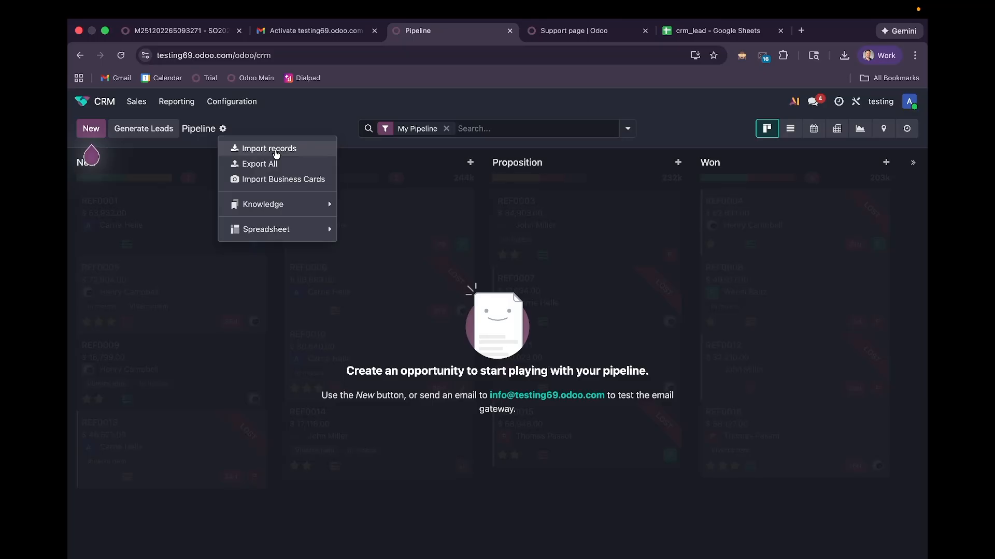
click(276, 151)
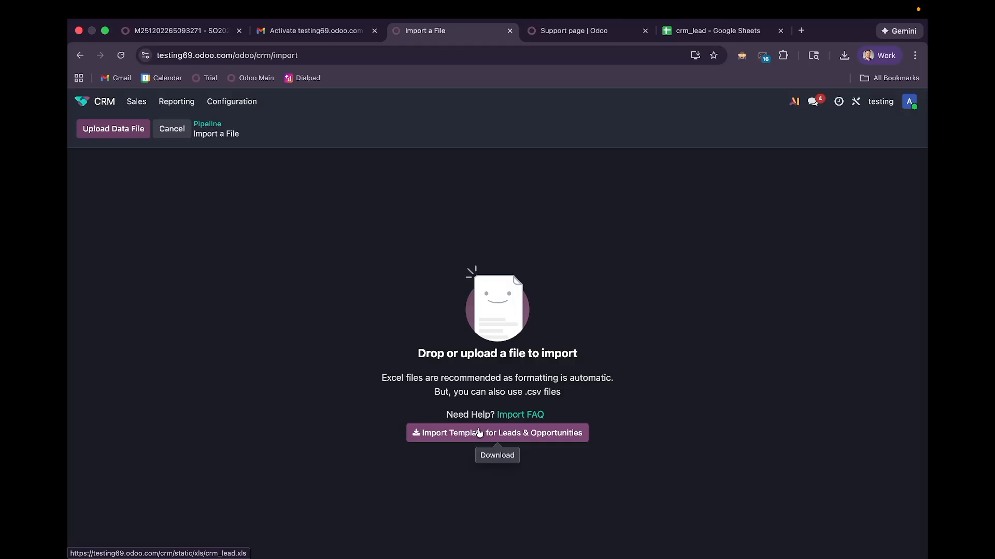
click(479, 433)
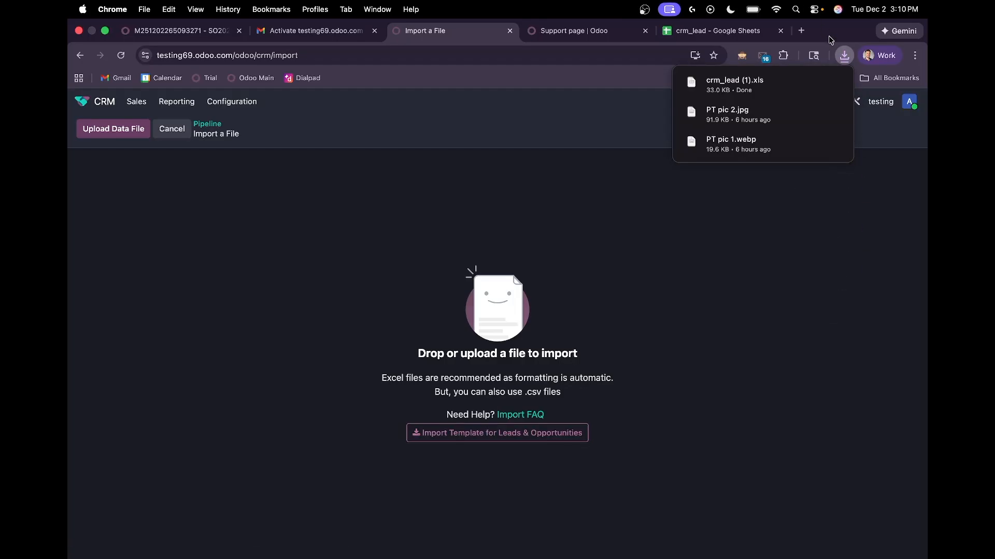
click(697, 32)
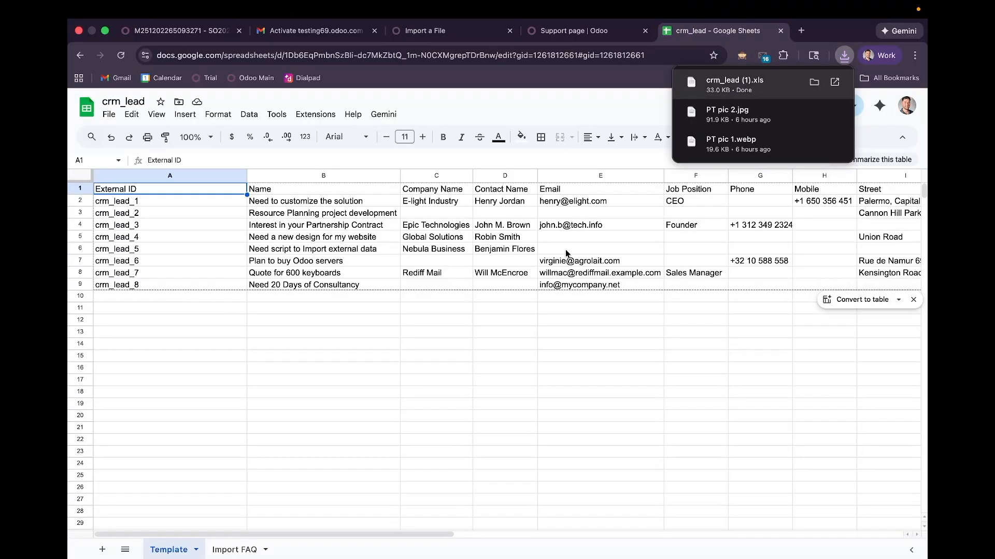
Step: Dismiss the recent downloads list covering the crm_lead template in Google Sheets
click(602, 112)
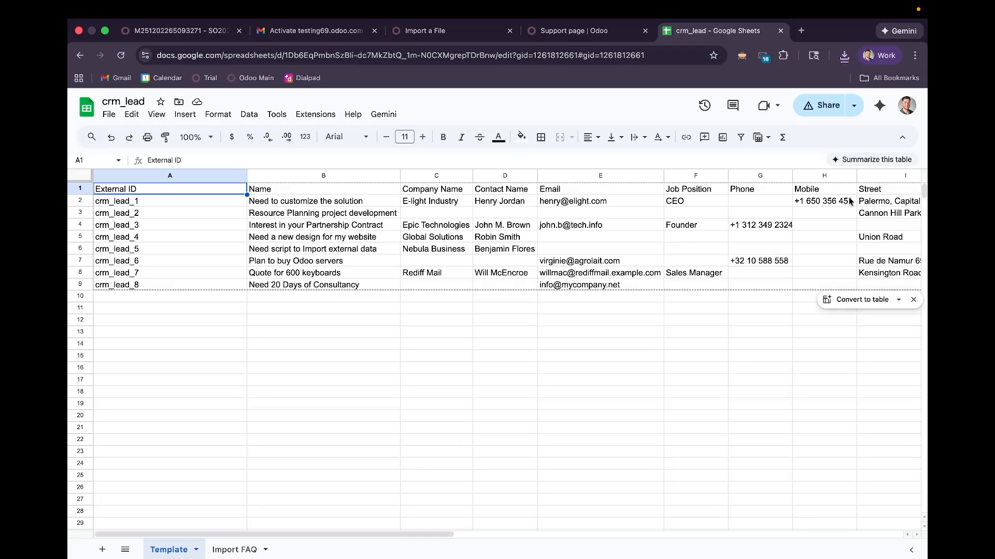
click(424, 30)
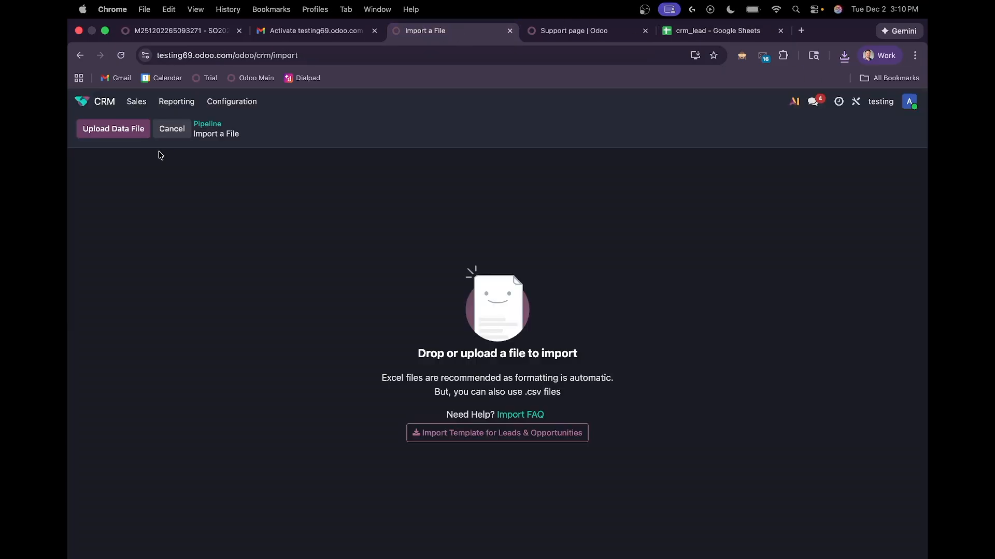
click(80, 102)
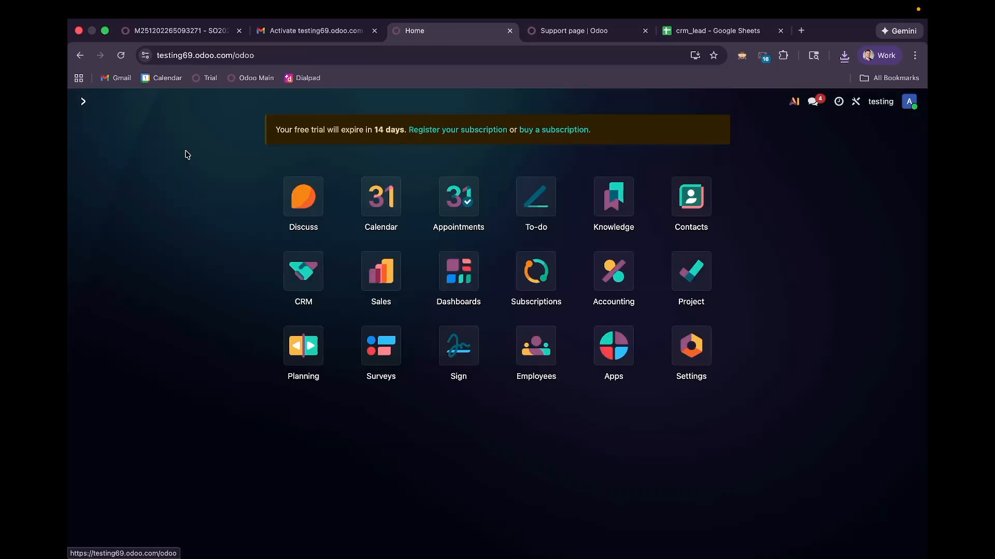
click(303, 271)
click(223, 128)
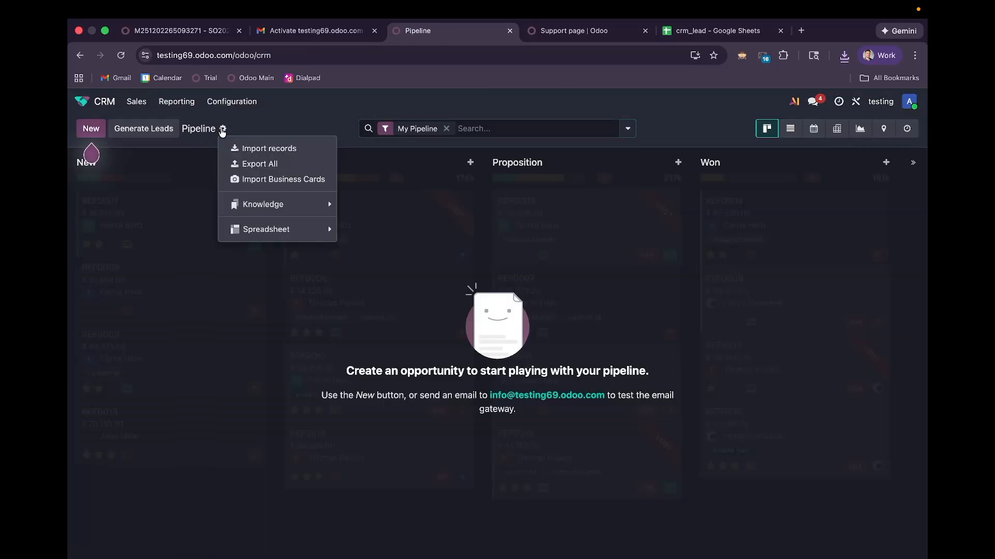
click(260, 148)
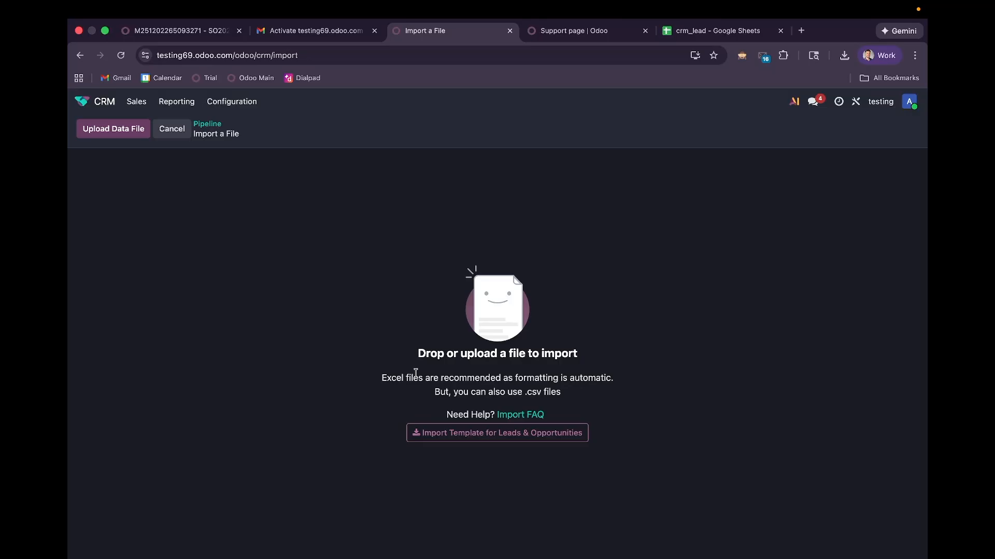
Step: Switch to the 'Support page | Odoo' browser tab
click(572, 33)
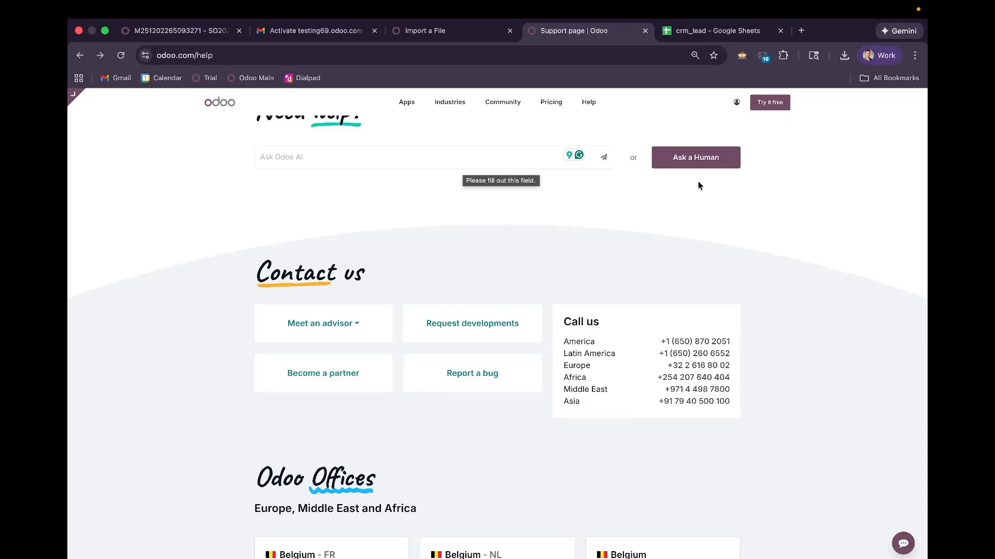
Step: Start and close a live chat with a human, then choose Report a bug under Contact us
click(691, 166)
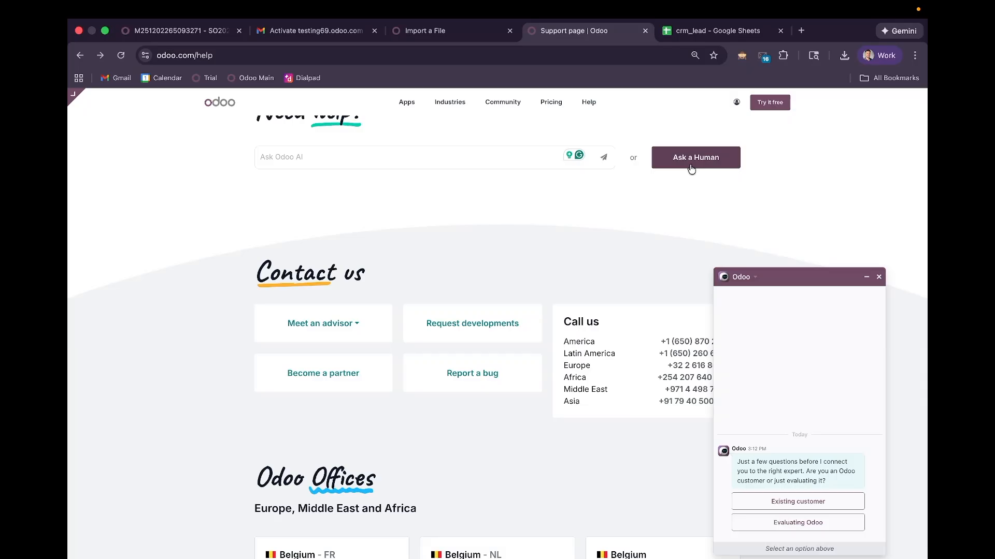
click(878, 277)
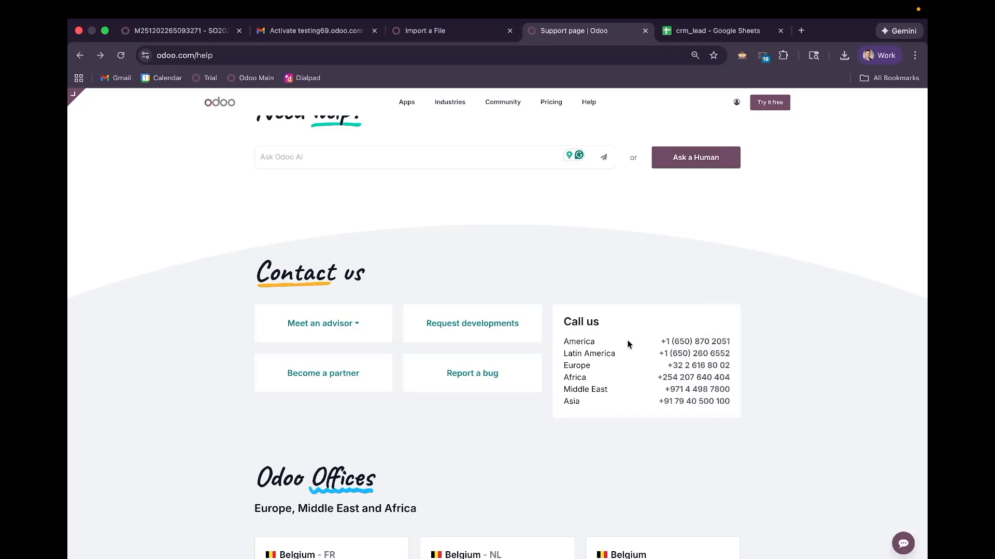
click(467, 379)
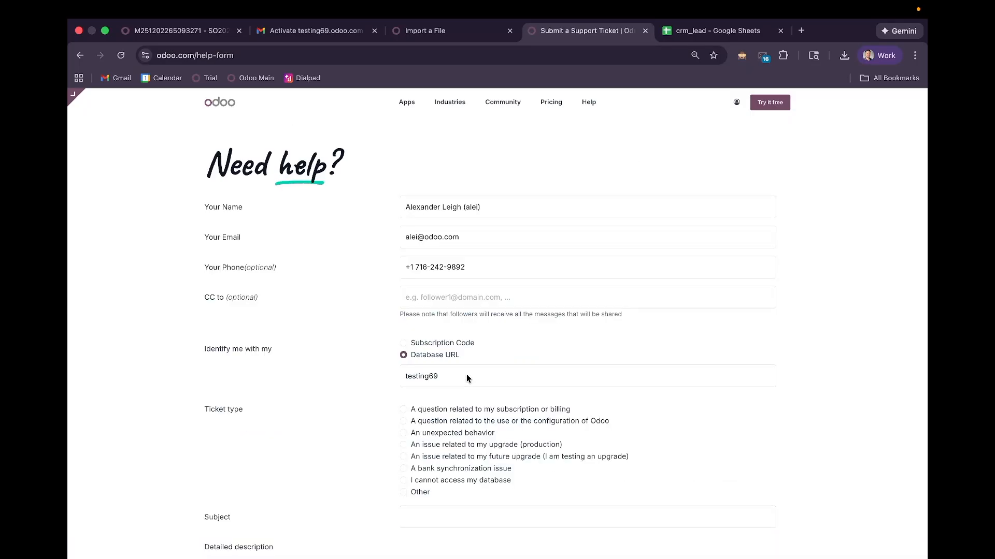